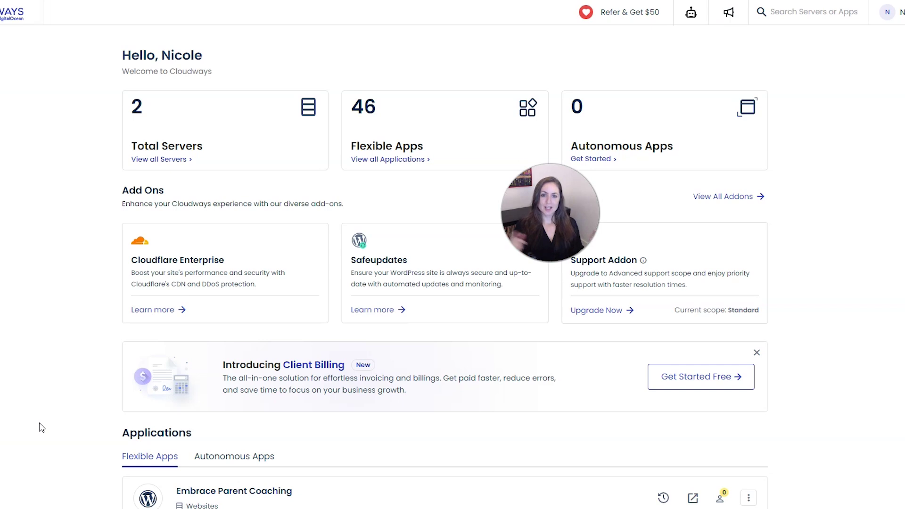
Search 'blue', open Website Blueprint and clone it onto the same Websites server, staging unchecked.
{"action": "left_click", "coordinate": [817, 18]}
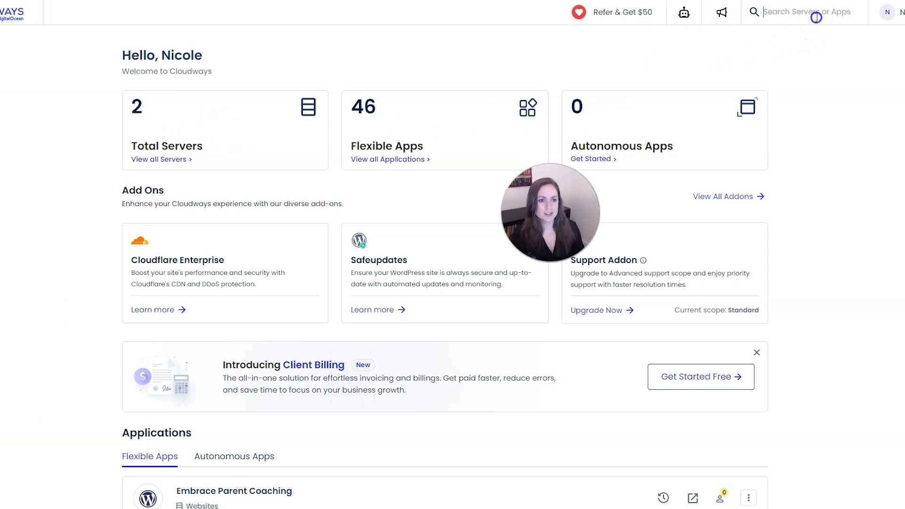
{"action": "type", "text": "blue"}
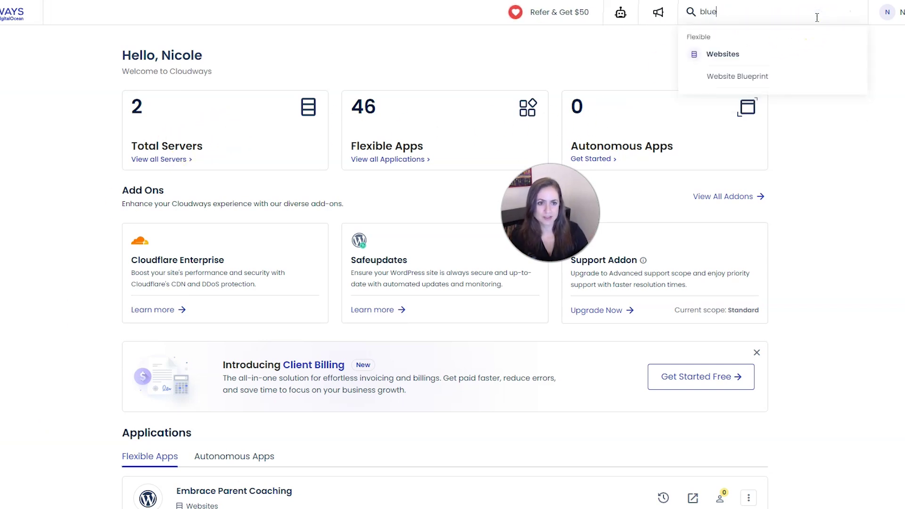
{"action": "left_click", "coordinate": [756, 75]}
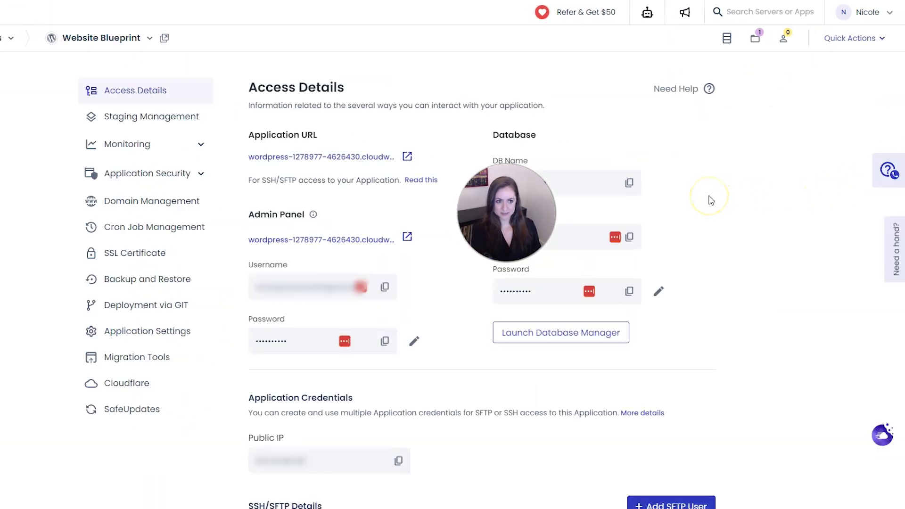
{"action": "left_click", "coordinate": [870, 45]}
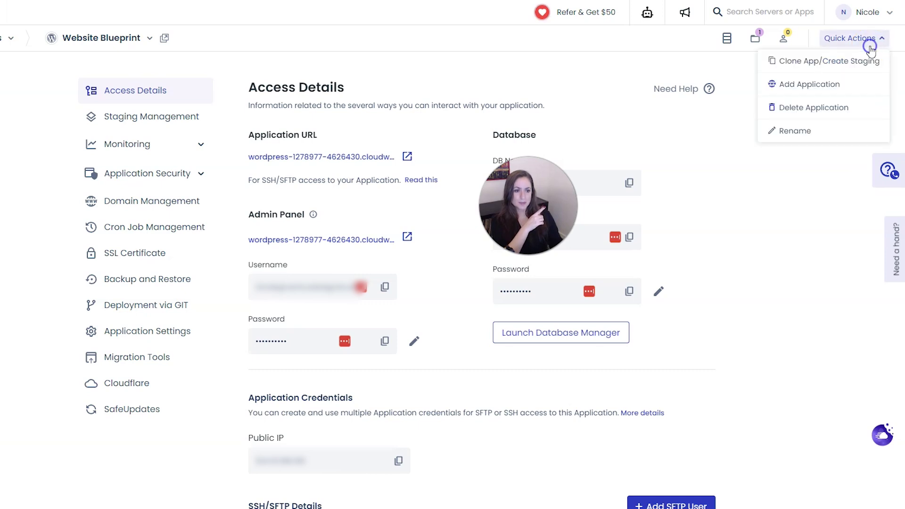
{"action": "left_click", "coordinate": [847, 66]}
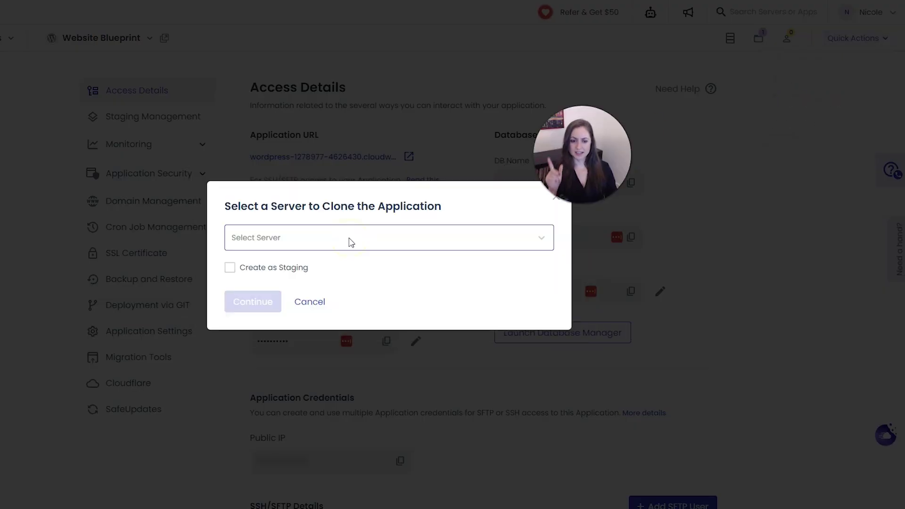
{"action": "left_click", "coordinate": [348, 239]}
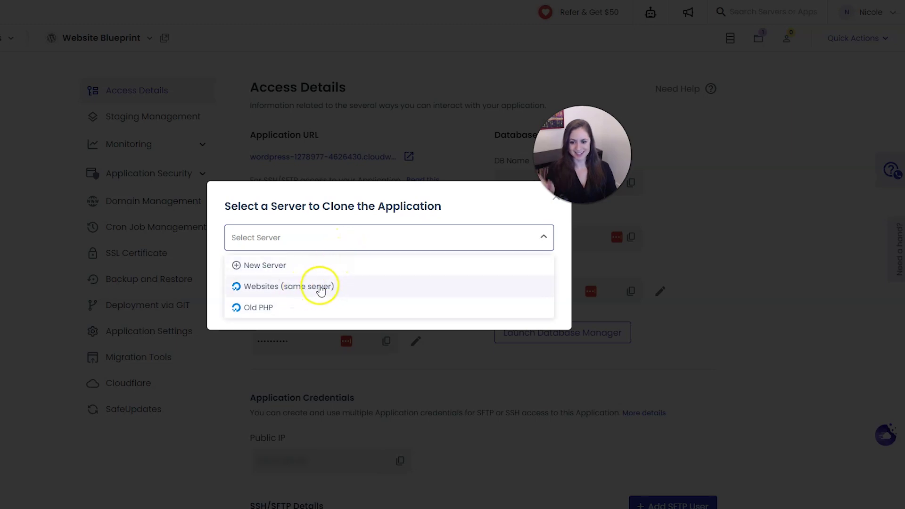
{"action": "left_click", "coordinate": [321, 287]}
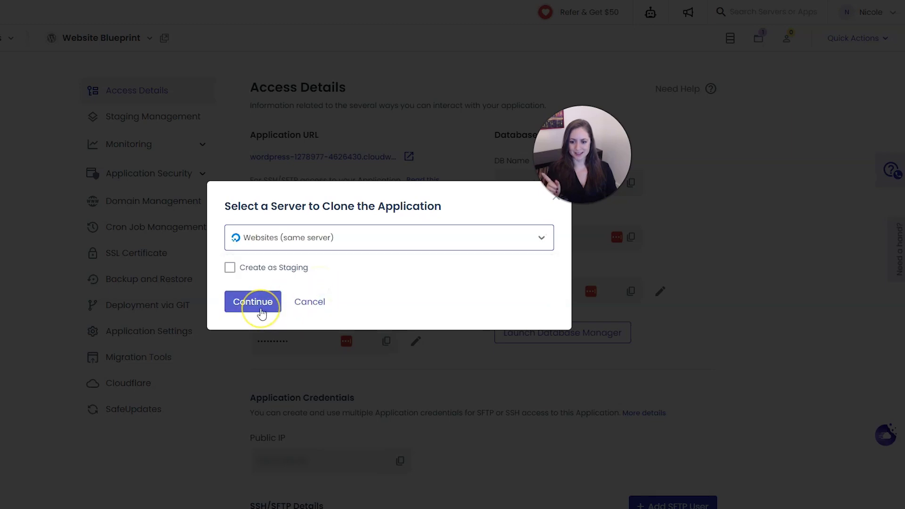
{"action": "left_click", "coordinate": [261, 310]}
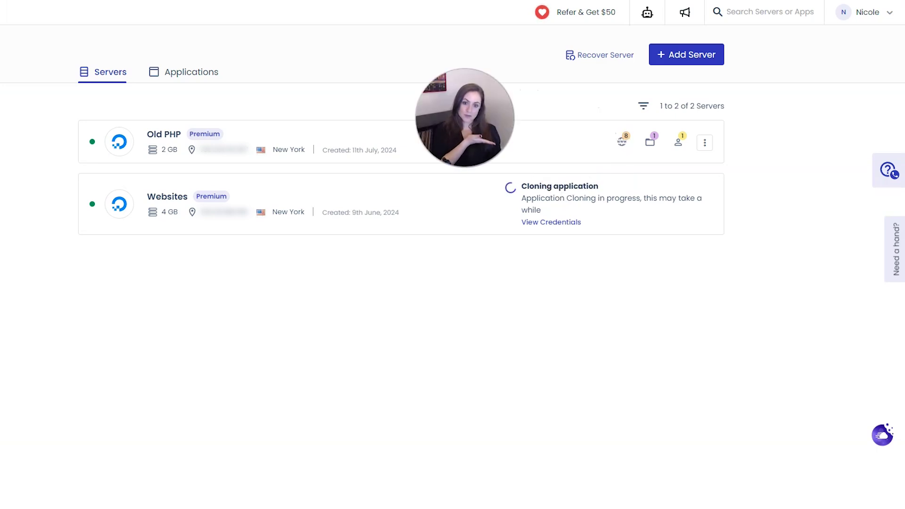
Open Cloned-Website Blueprint from the Applications list to see its Access Details.
{"action": "left_click", "coordinate": [189, 73]}
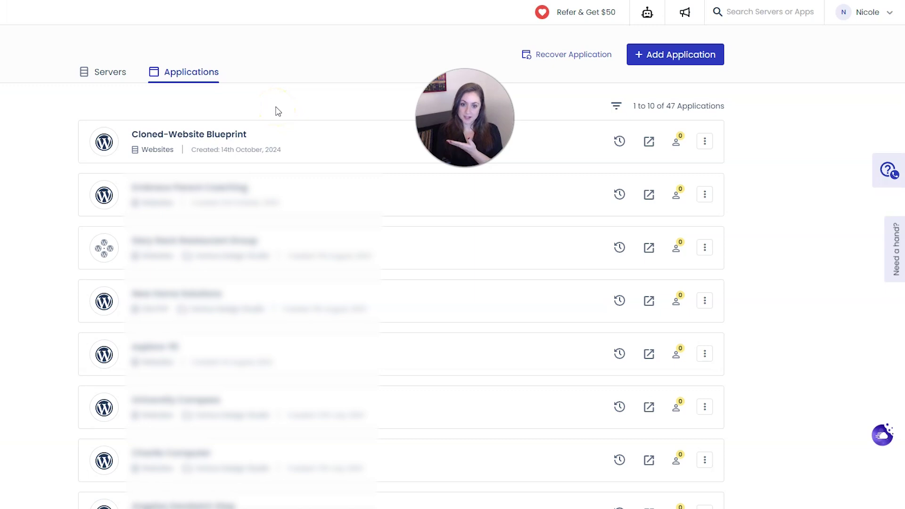
{"action": "left_click", "coordinate": [264, 137]}
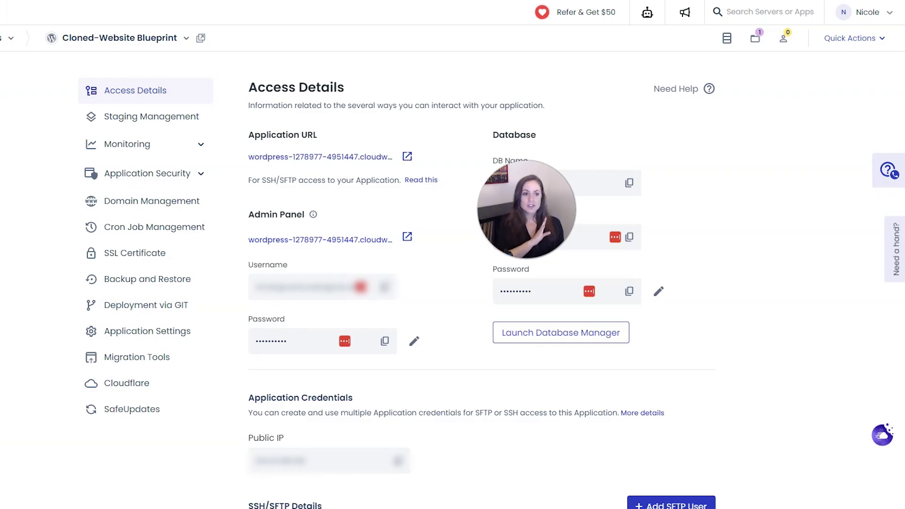
Start Clone App/Create Staging for Cloned-Website Blueprint with New Server as the destination.
{"action": "left_click", "coordinate": [859, 46]}
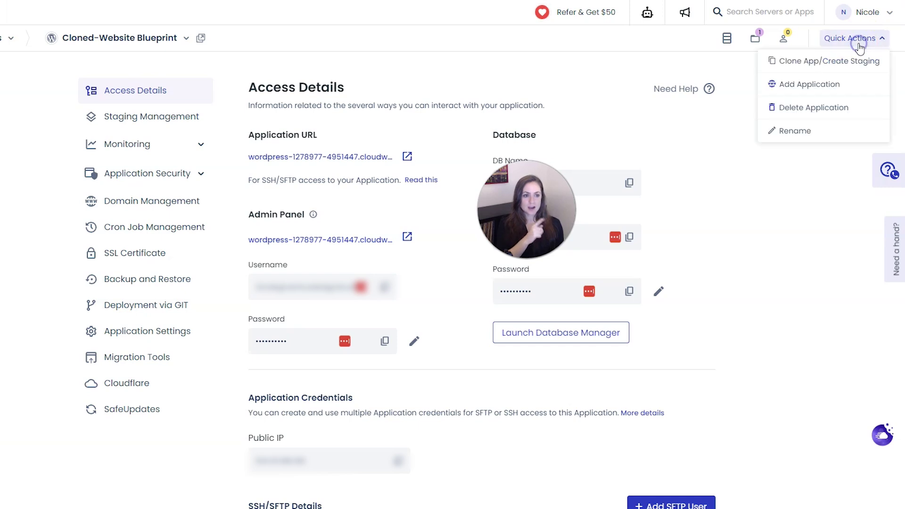
{"action": "left_click", "coordinate": [849, 70]}
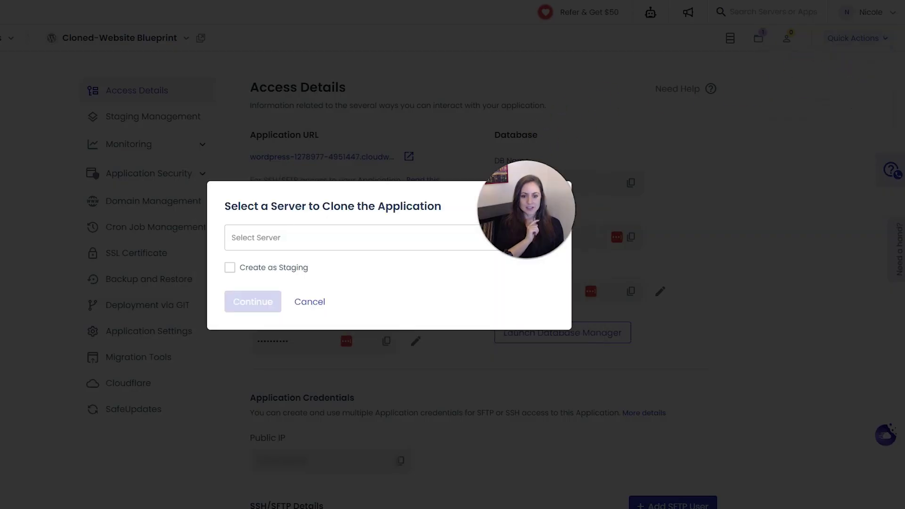
{"action": "left_click", "coordinate": [323, 243]}
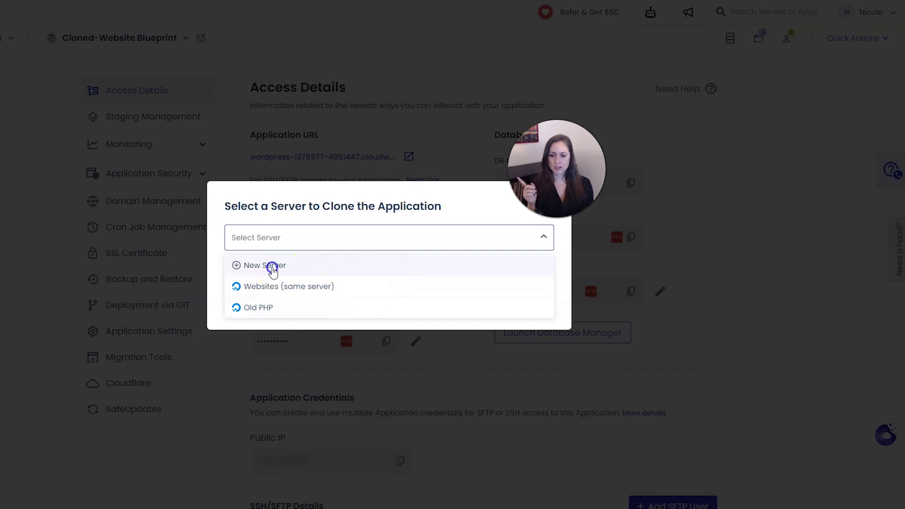
{"action": "left_click", "coordinate": [274, 265]}
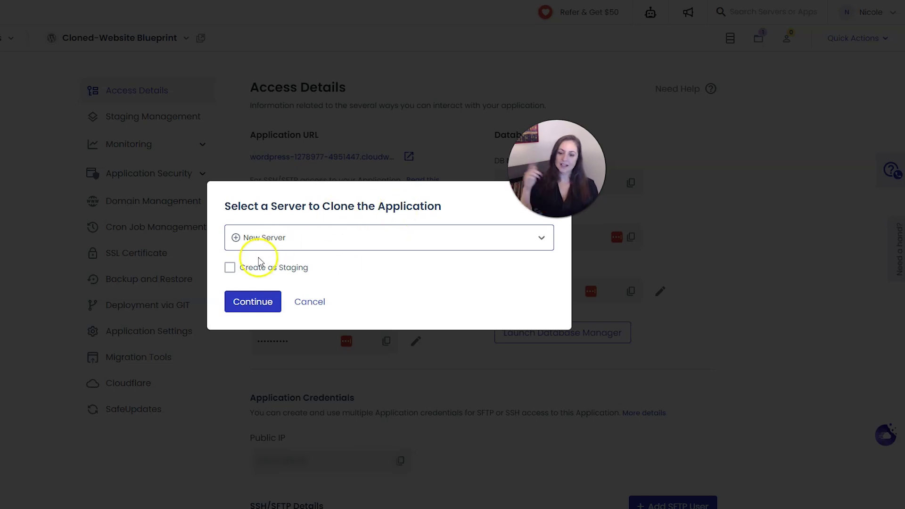
Switch the clone target to Websites (same server) and tick Create as Staging.
{"action": "left_click", "coordinate": [329, 239]}
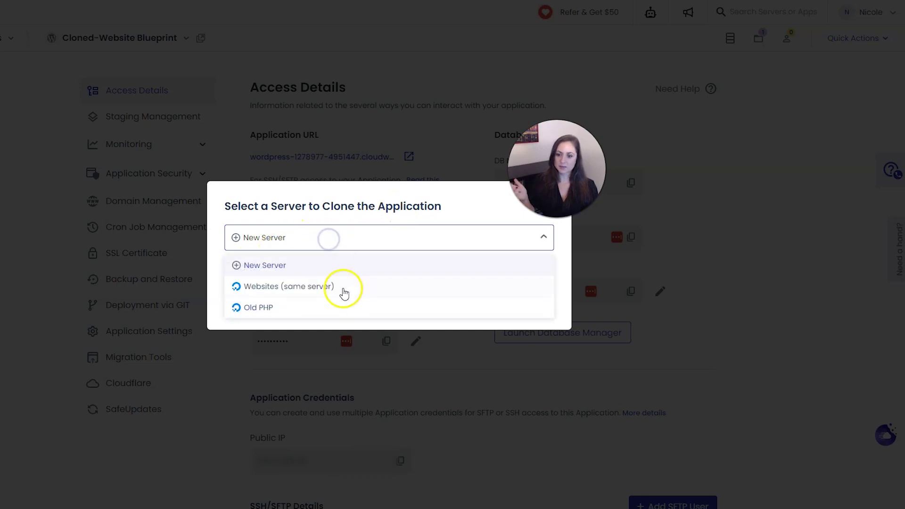
{"action": "left_click", "coordinate": [363, 282]}
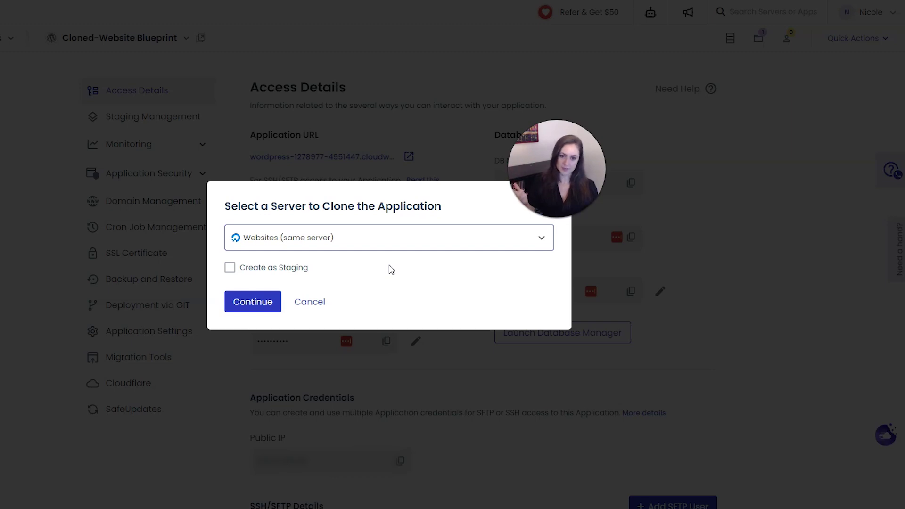
{"action": "left_click", "coordinate": [229, 275]}
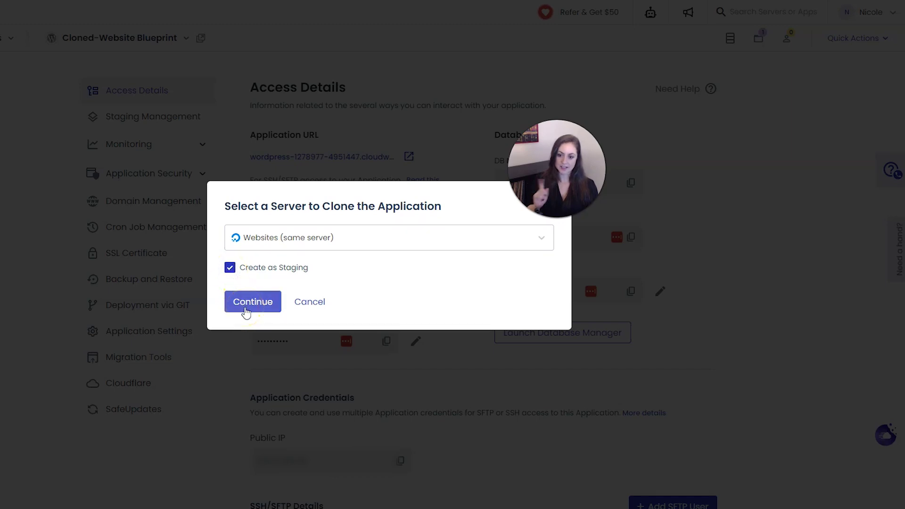
Confirm the clone so Staging-Cloned-Website Blueprint is created on the Websites server.
{"action": "left_click", "coordinate": [245, 311]}
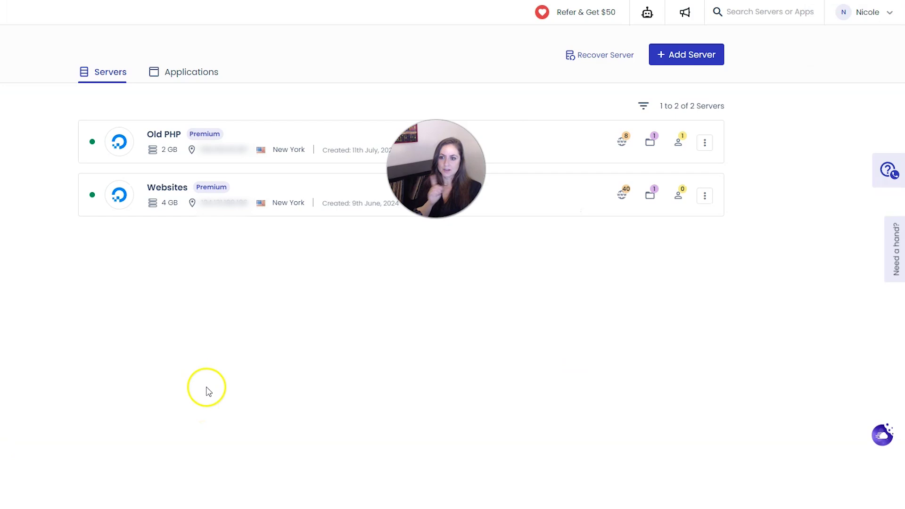
Show the Applications list, now led by Staging-Cloned-Website Blueprint.
{"action": "left_click", "coordinate": [187, 73]}
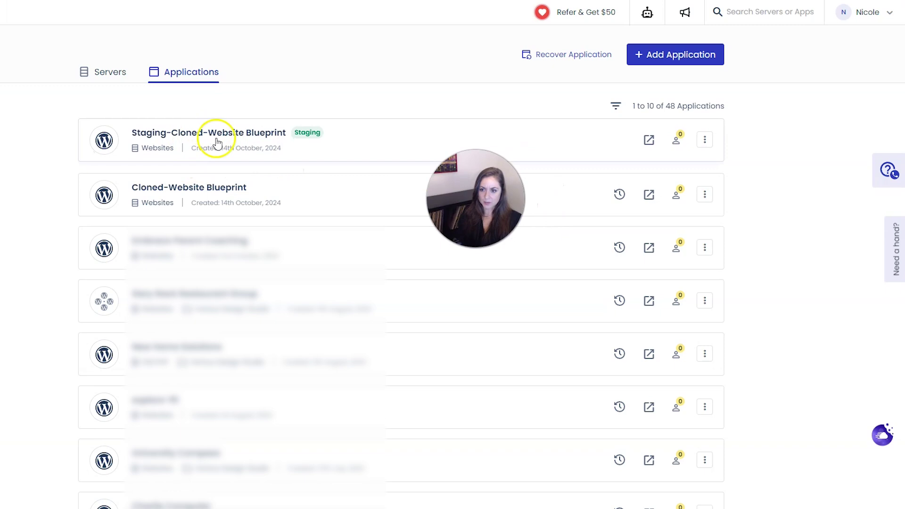
Open Staging-Cloned-Website Blueprint, disable its Password Protection, and open its application URL.
{"action": "left_click", "coordinate": [219, 141]}
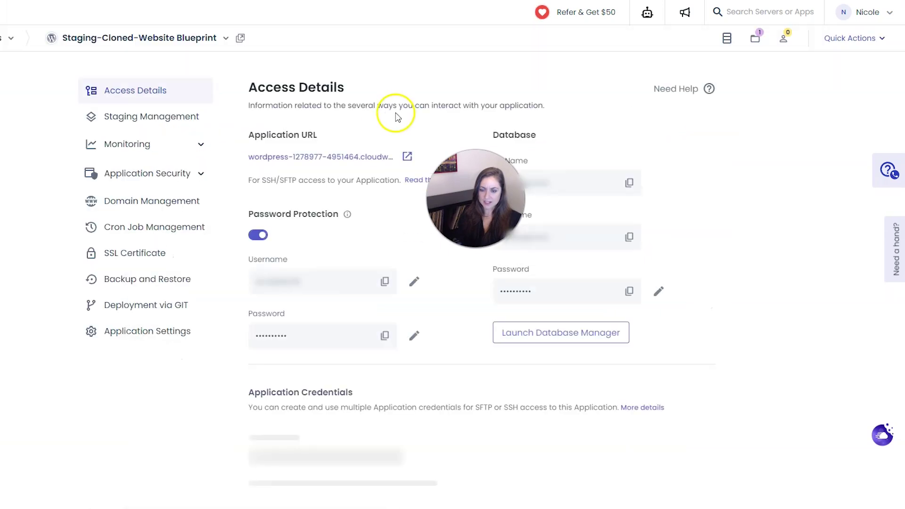
{"action": "left_click", "coordinate": [262, 234]}
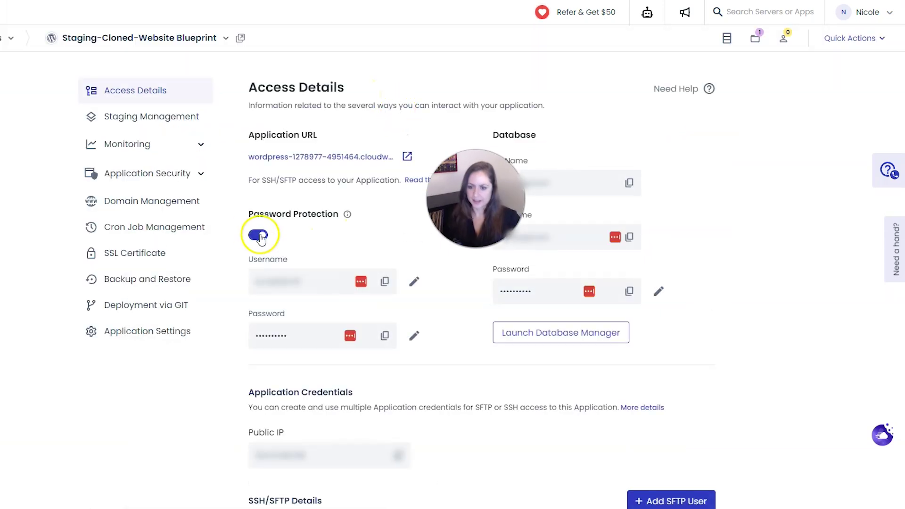
{"action": "left_click", "coordinate": [313, 214]}
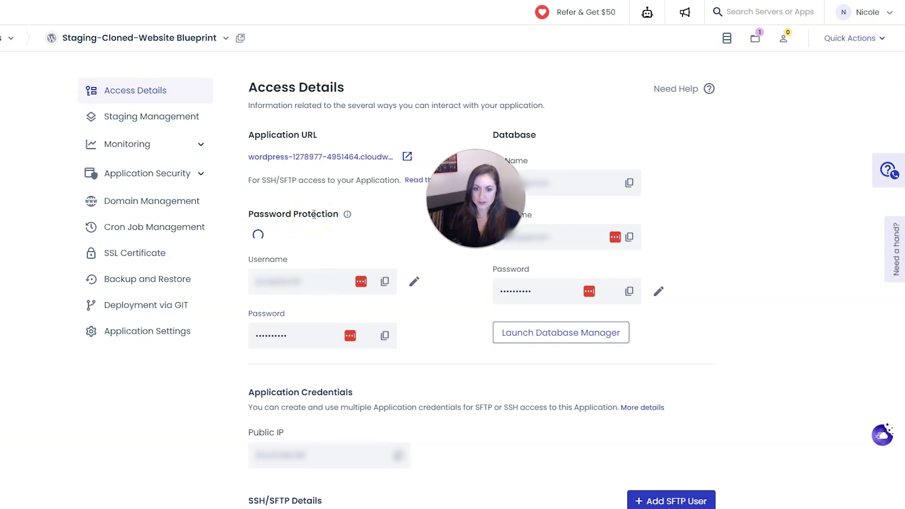
{"action": "left_click", "coordinate": [408, 157]}
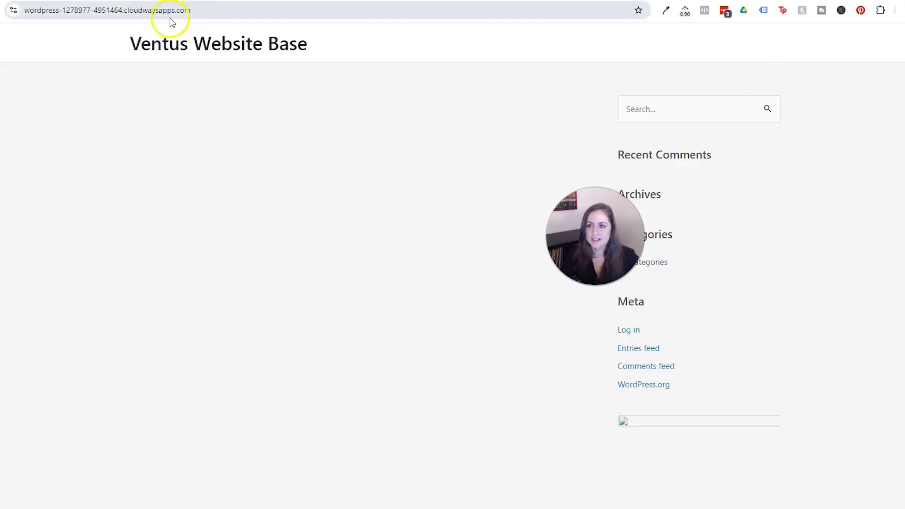
Append /wp-admin to the staging site URL to load the WordPress dashboard.
{"action": "left_click", "coordinate": [210, 14]}
{"action": "left_click", "coordinate": [234, 14]}
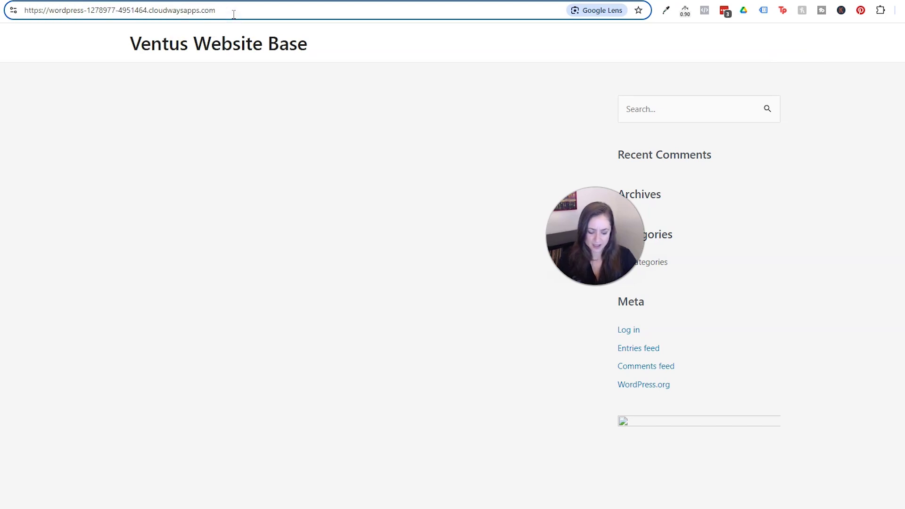
{"action": "type", "text": "/wp-admin"}
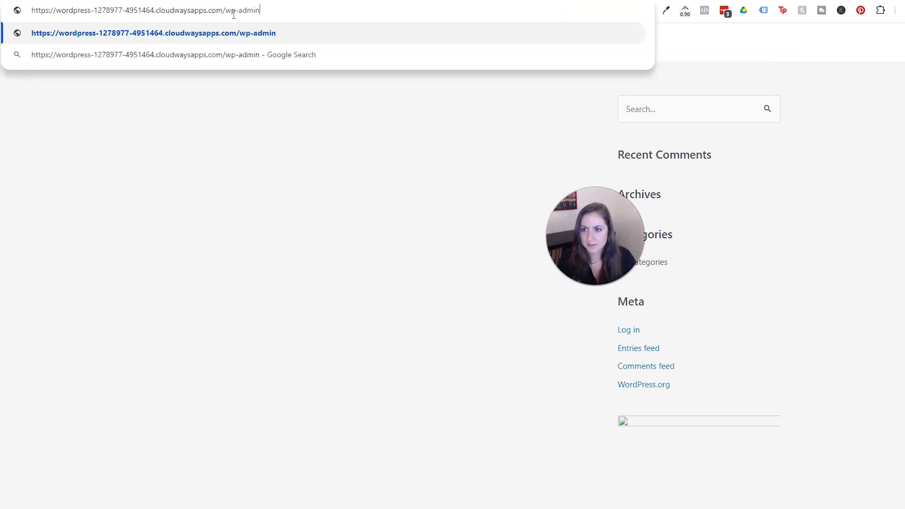
{"action": "key", "text": "Return"}
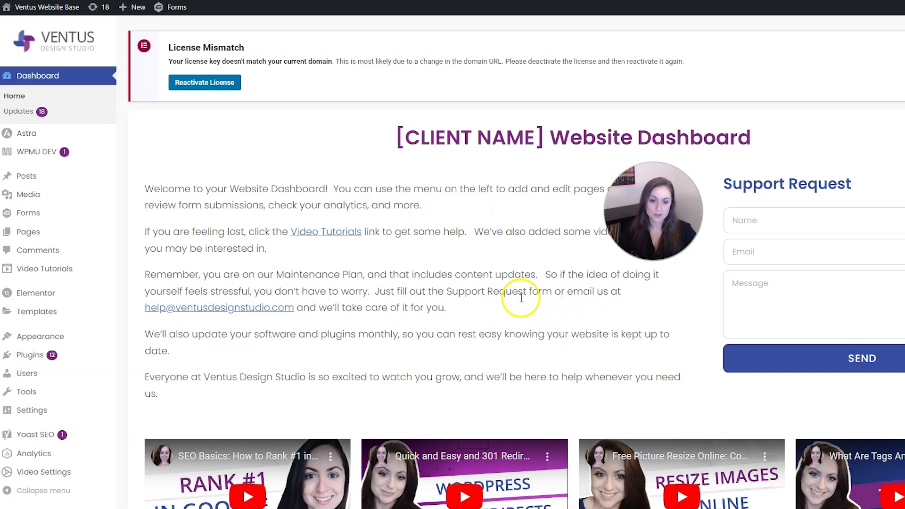
Write and publish a new post titled 'Post' with body text 'post'.
{"action": "left_click", "coordinate": [45, 184]}
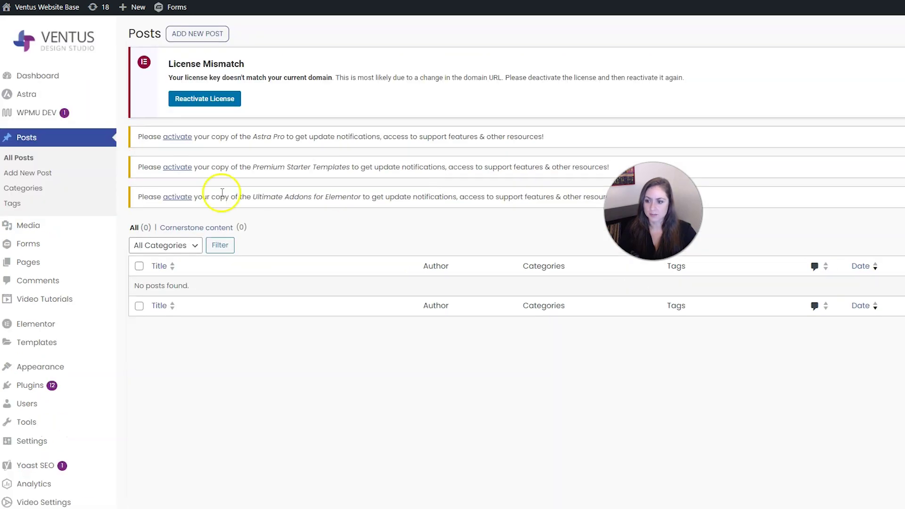
{"action": "left_click", "coordinate": [201, 38]}
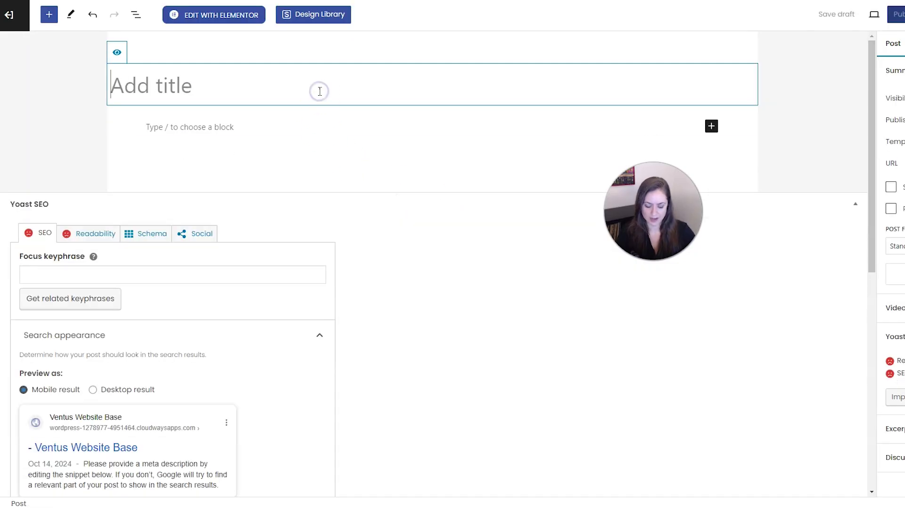
{"action": "type", "text": "Post"}
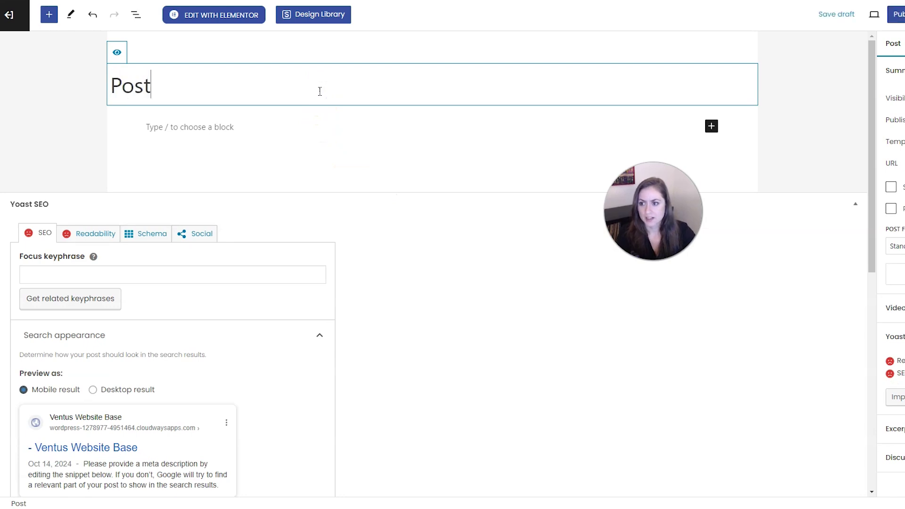
{"action": "left_click", "coordinate": [302, 125]}
{"action": "type", "text": "post"}
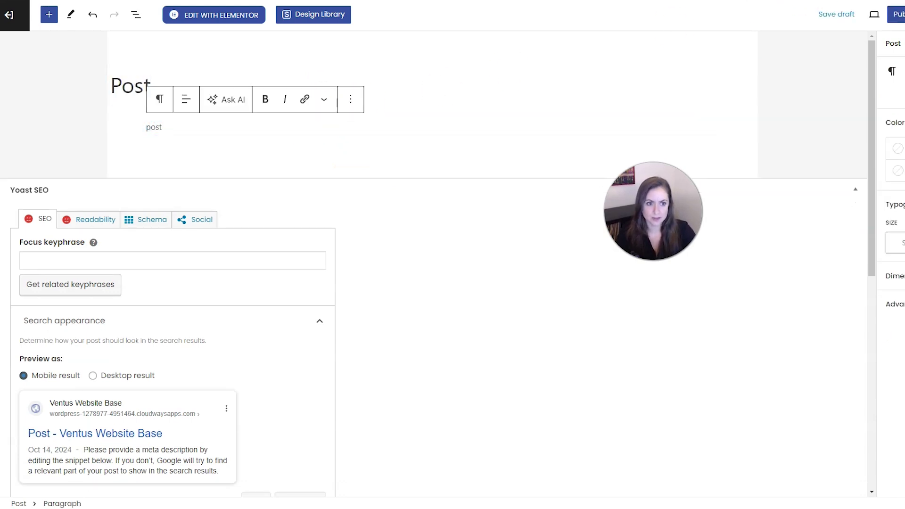
{"action": "left_click", "coordinate": [896, 14]}
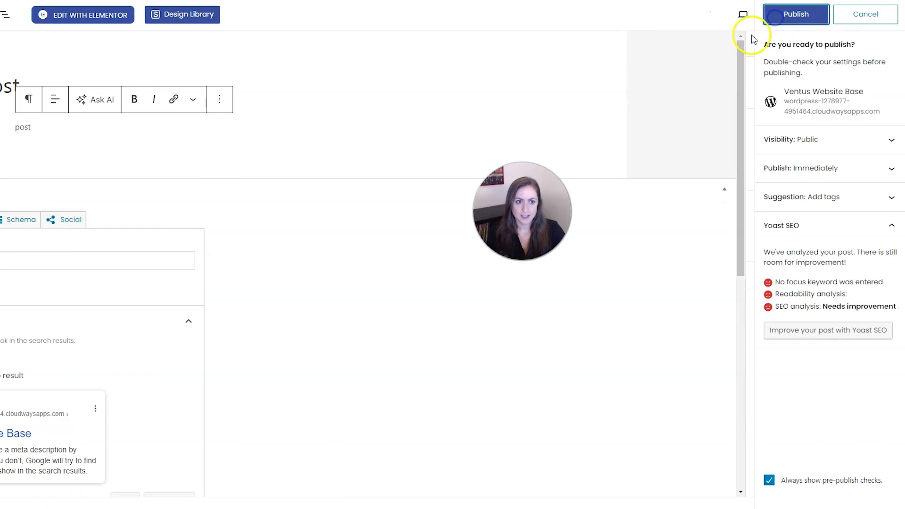
{"action": "left_click", "coordinate": [766, 19]}
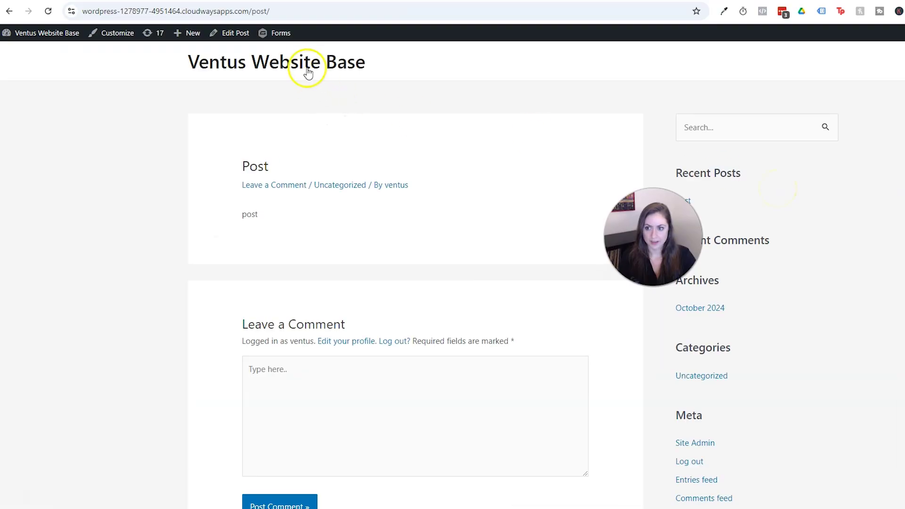
Reload the staging home page and the live site to compare whether the new post appears.
{"action": "left_click", "coordinate": [305, 64]}
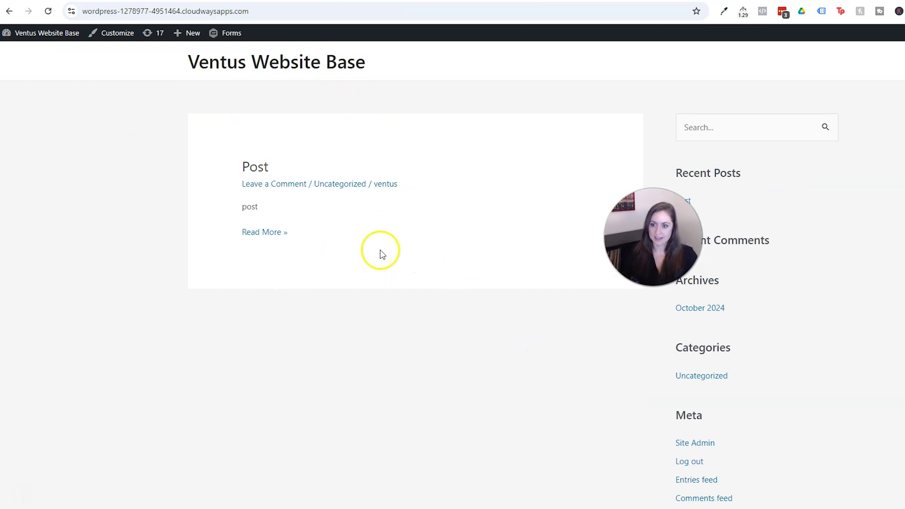
{"action": "left_click", "coordinate": [44, 14]}
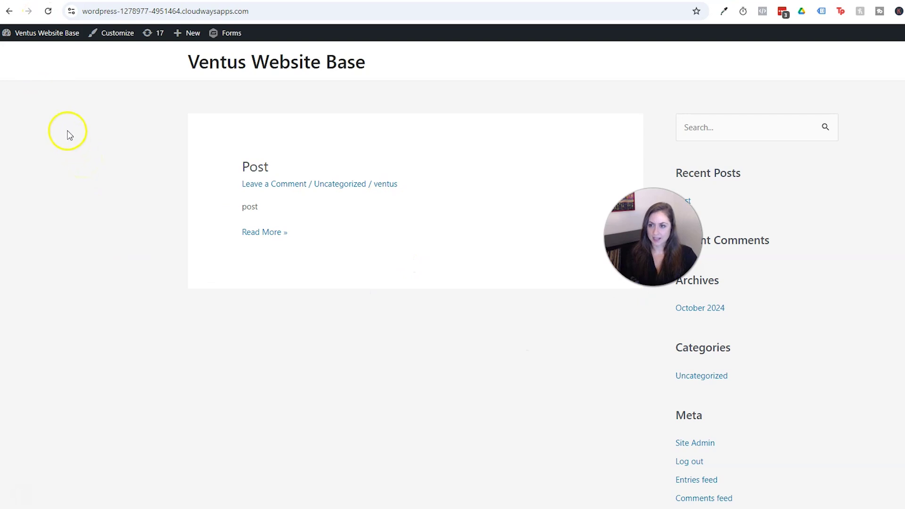
{"action": "left_click", "coordinate": [48, 11]}
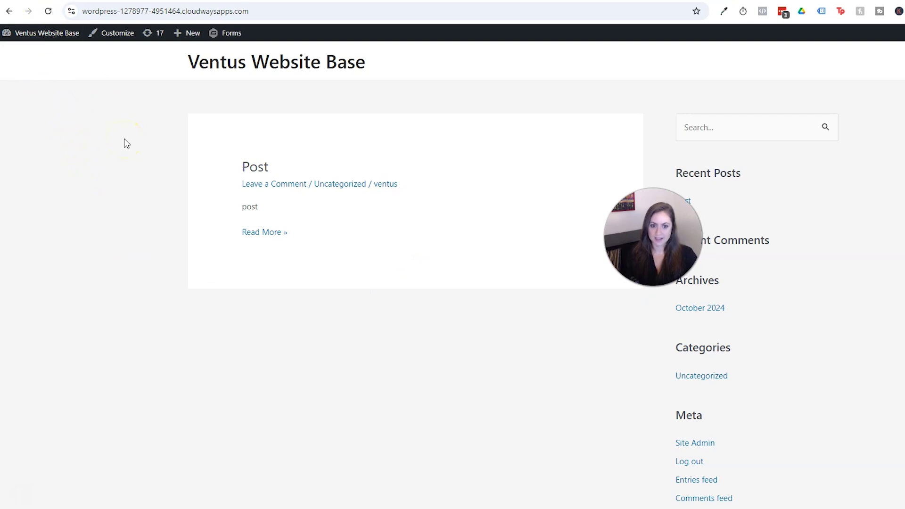
{"action": "left_click", "coordinate": [50, 11]}
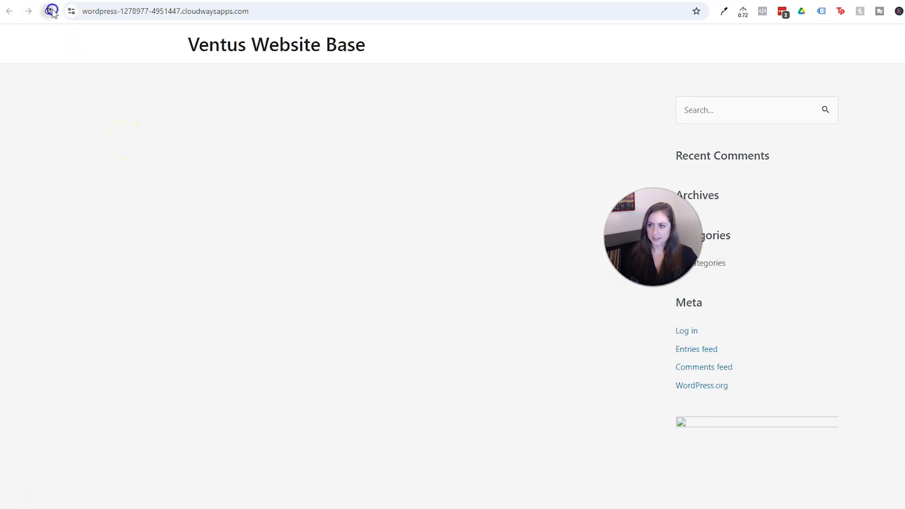
{"action": "left_click", "coordinate": [50, 11]}
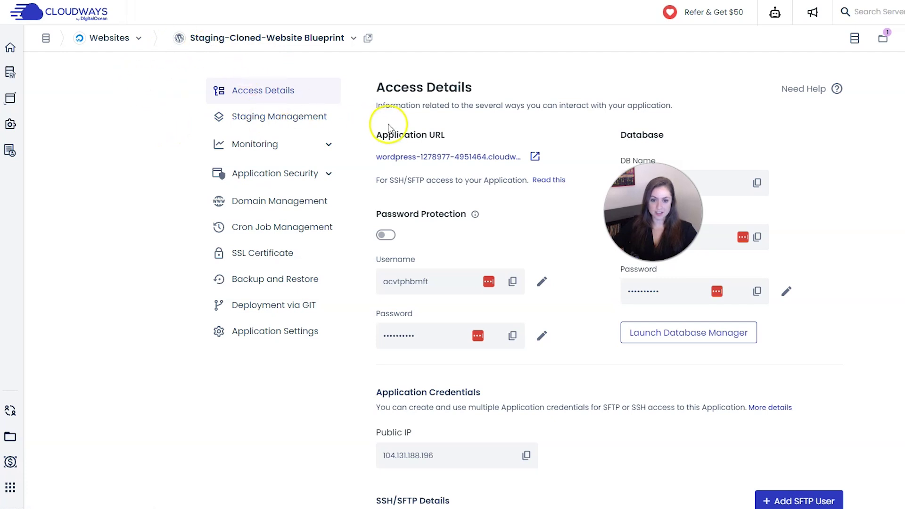
Push staging to live, copying both Web Application Files and the Database.
{"action": "left_click", "coordinate": [294, 121]}
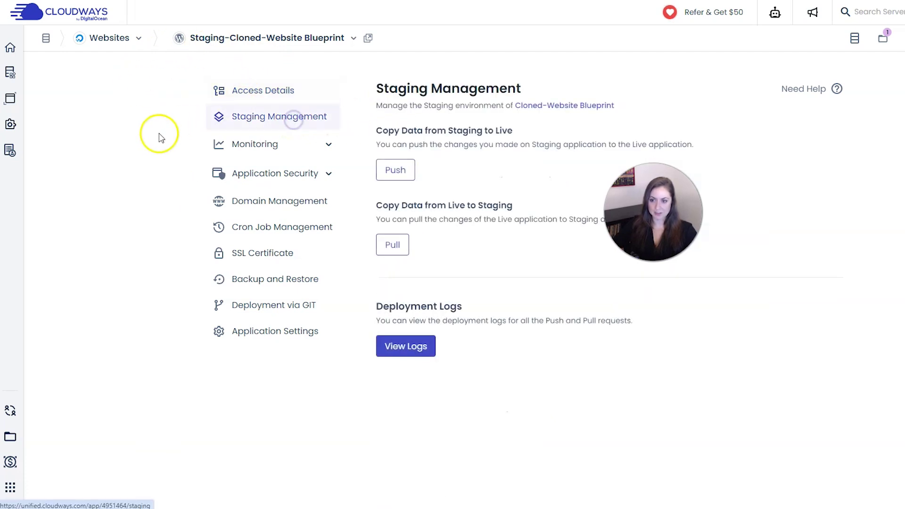
{"action": "left_click", "coordinate": [399, 173]}
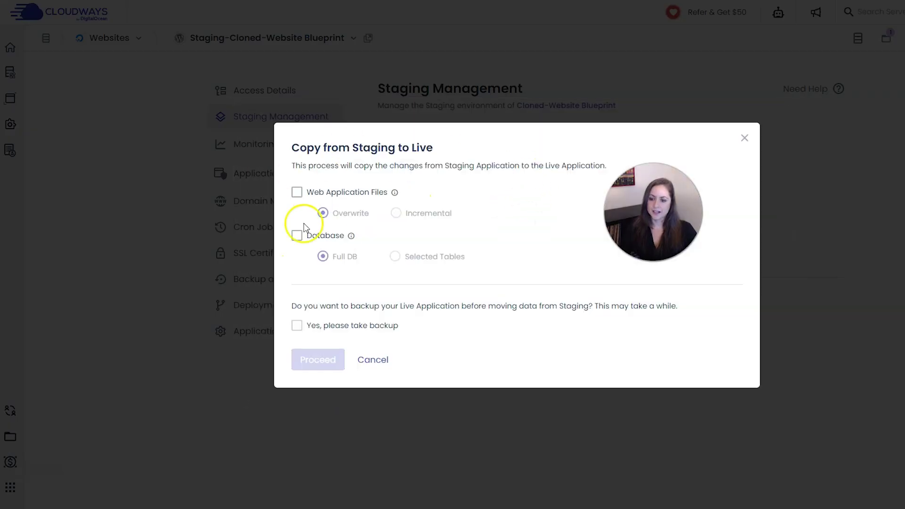
{"action": "left_click", "coordinate": [297, 193]}
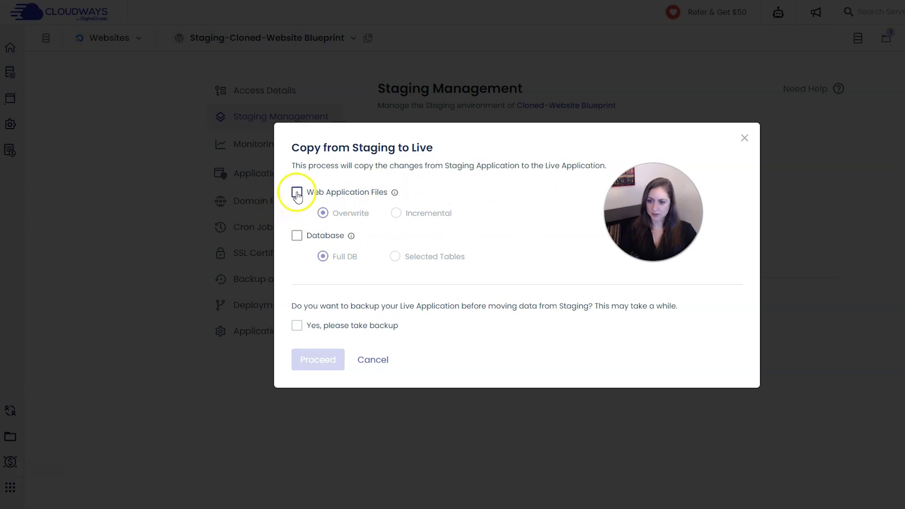
{"action": "left_click", "coordinate": [297, 237]}
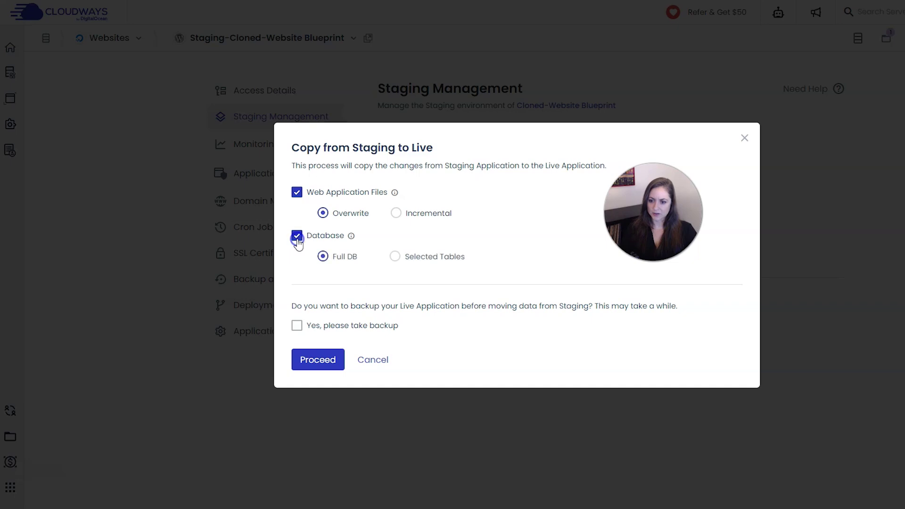
{"action": "left_click", "coordinate": [316, 366]}
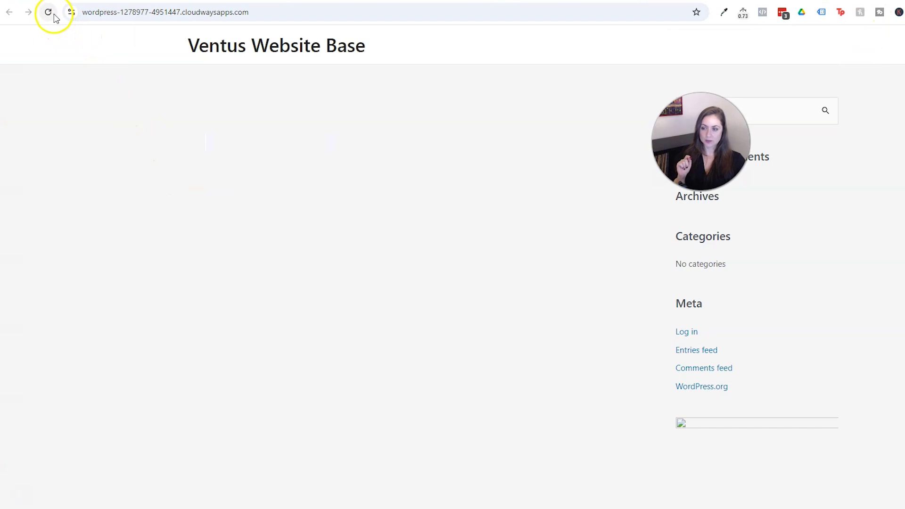
Reload the live site to confirm the pushed 'Post' card appears.
{"action": "left_click", "coordinate": [49, 13]}
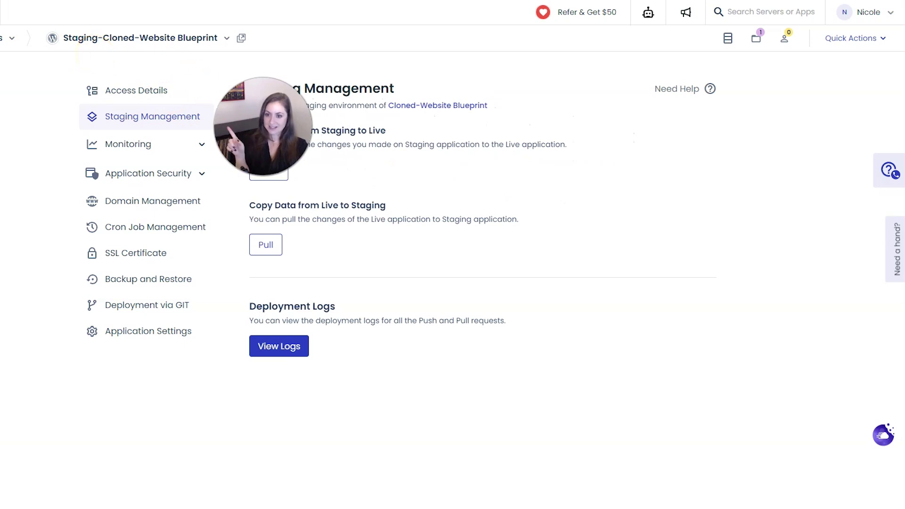
Delete the Staging-Cloned-Website Blueprint application, confirming with the word DELETE.
{"action": "left_click", "coordinate": [839, 41]}
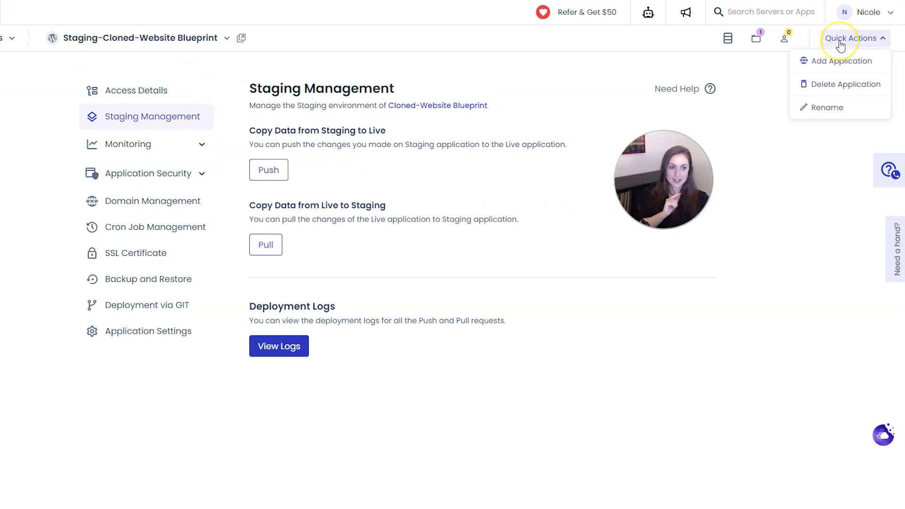
{"action": "left_click", "coordinate": [843, 84]}
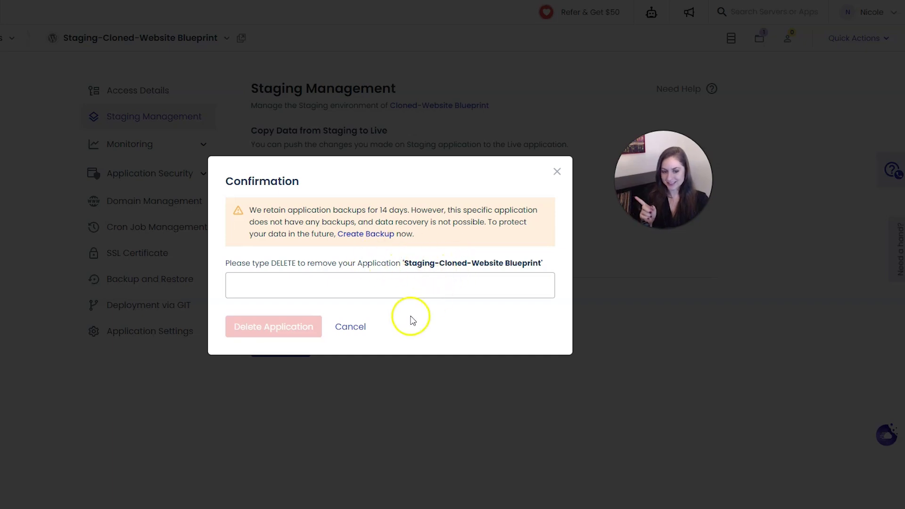
{"action": "left_click", "coordinate": [397, 292]}
{"action": "left_click", "coordinate": [323, 312]}
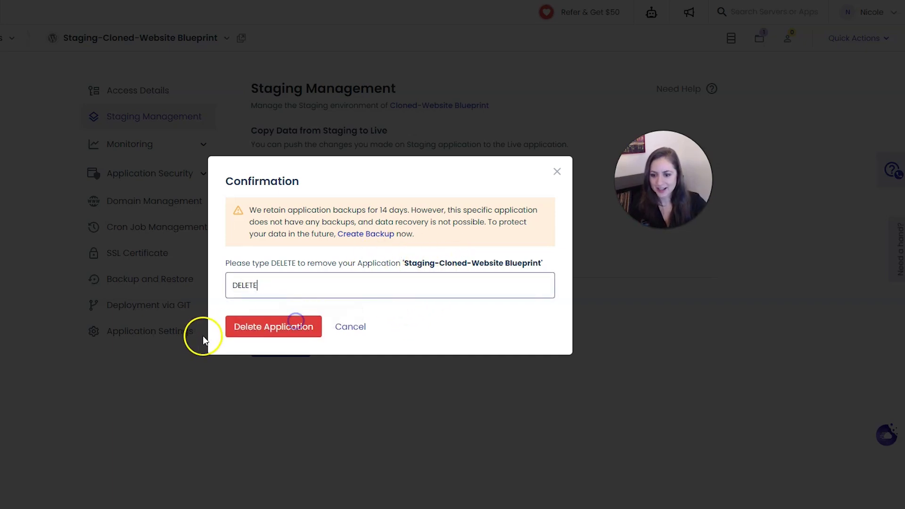
{"action": "left_click", "coordinate": [277, 333]}
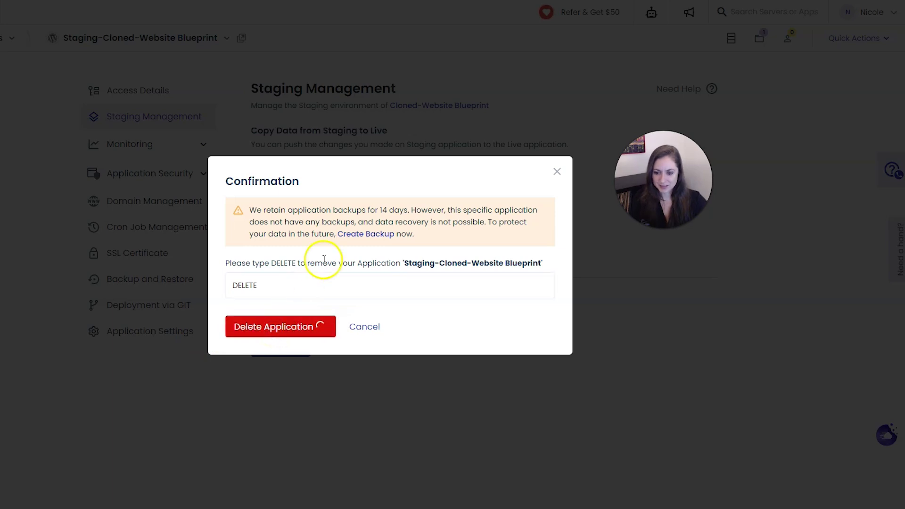